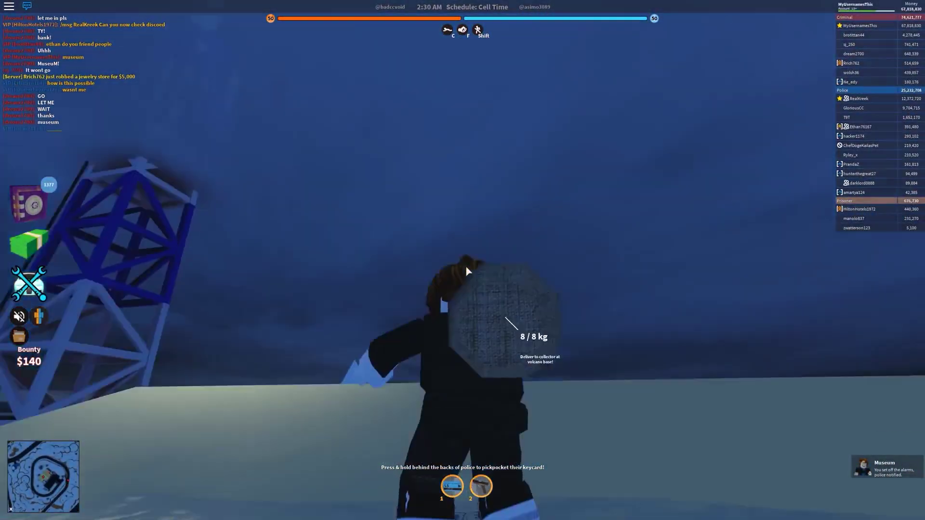
Swim to the purple helicopter in the water and try boarding it, but it's locked
key("w")
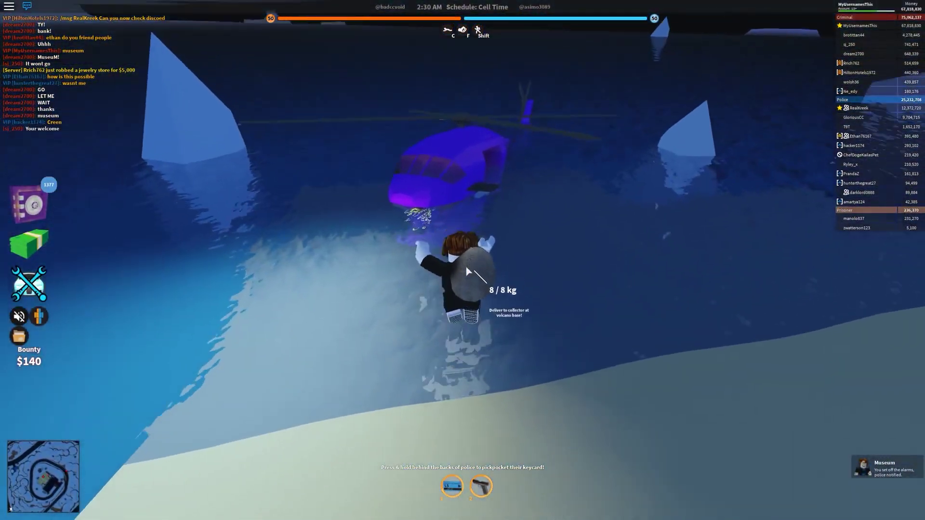
key("w")
key("e")
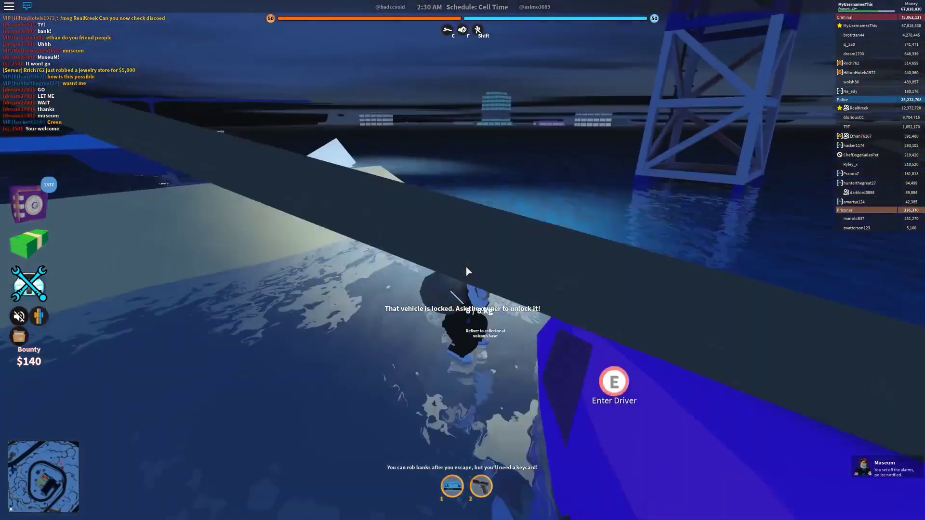
Head past the ice wall and climb into the blue helicopter as driver
key("w")
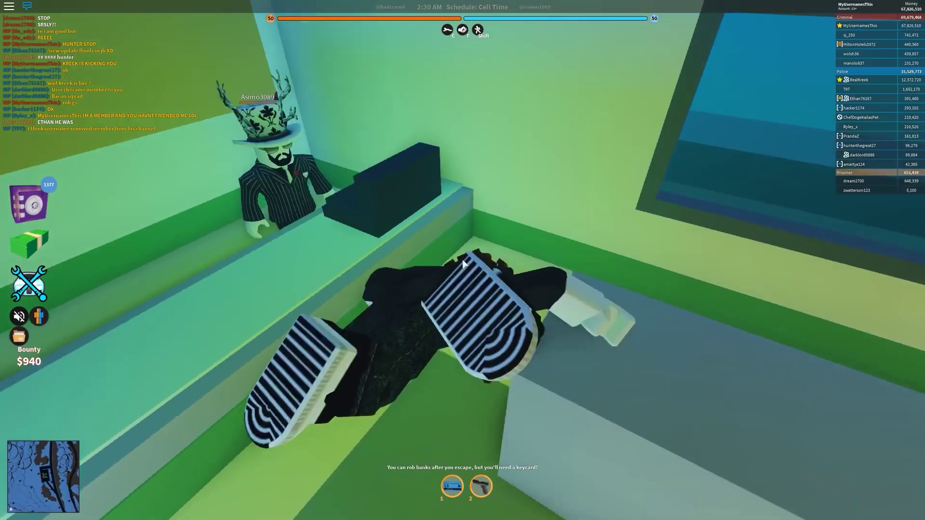
key("w")
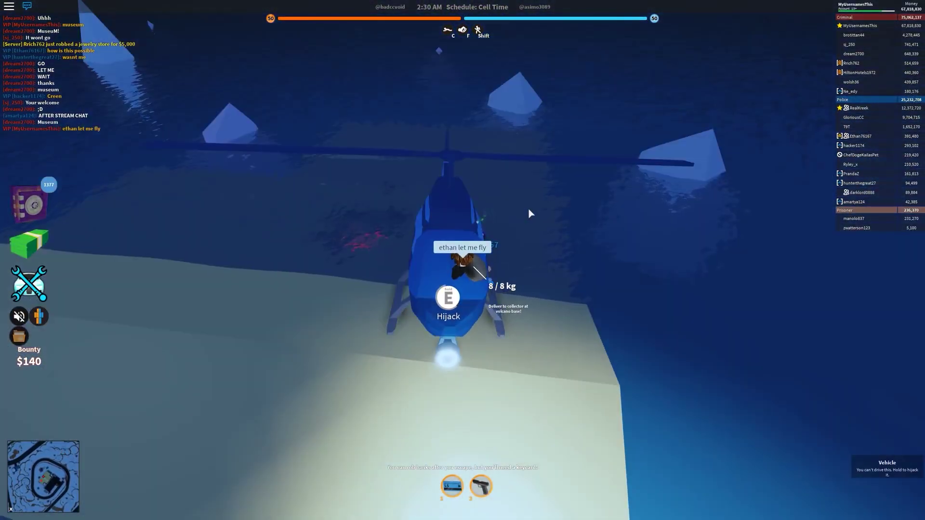
key("e")
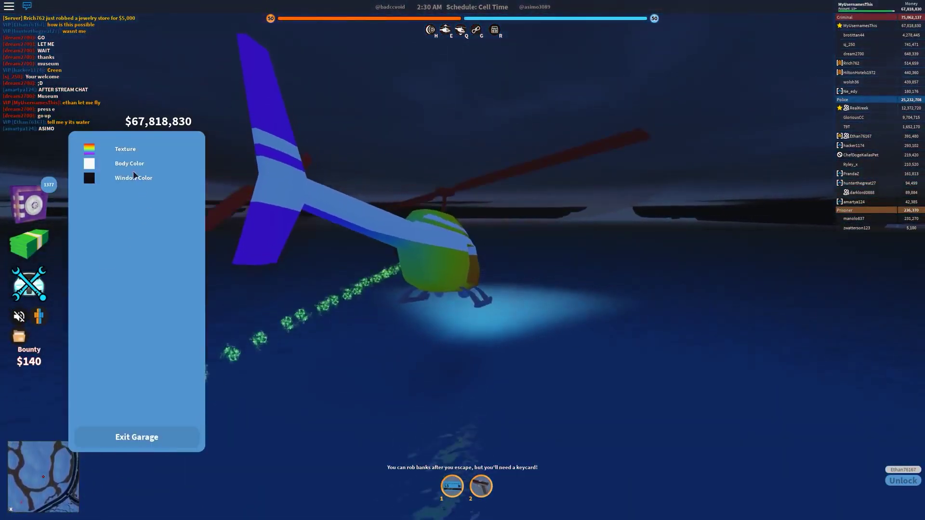
Open the helicopter's Texture options in the Garage panel
left_click(125, 148)
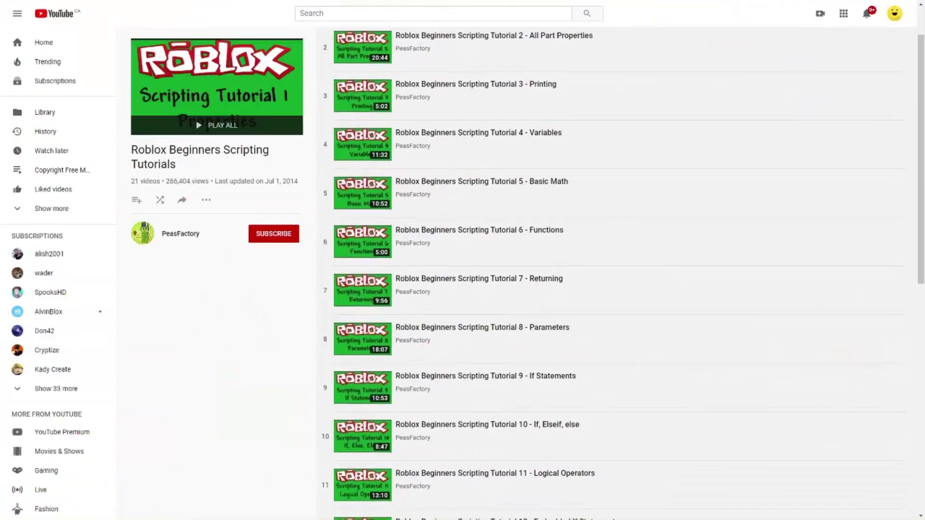
scroll(614, 275, "down", 1)
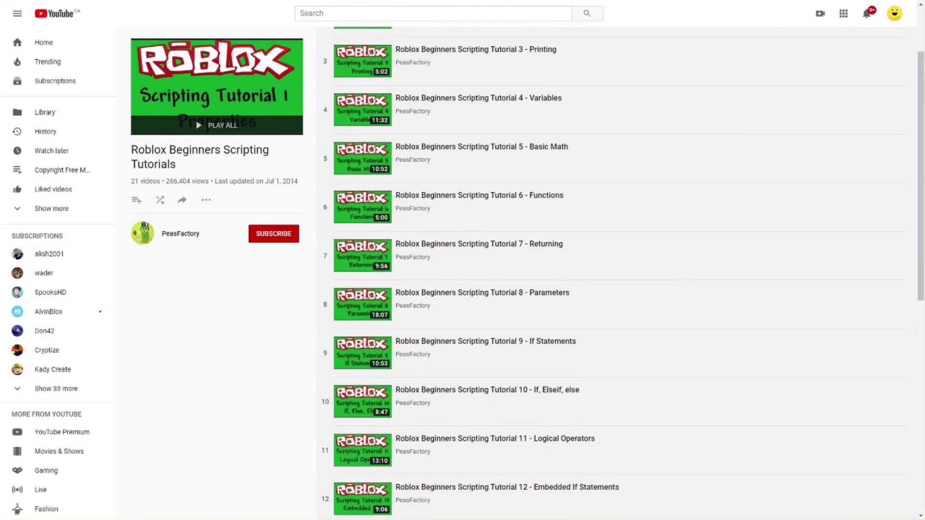
scroll(614, 274, "down", 1)
scroll(614, 274, "down", 1)
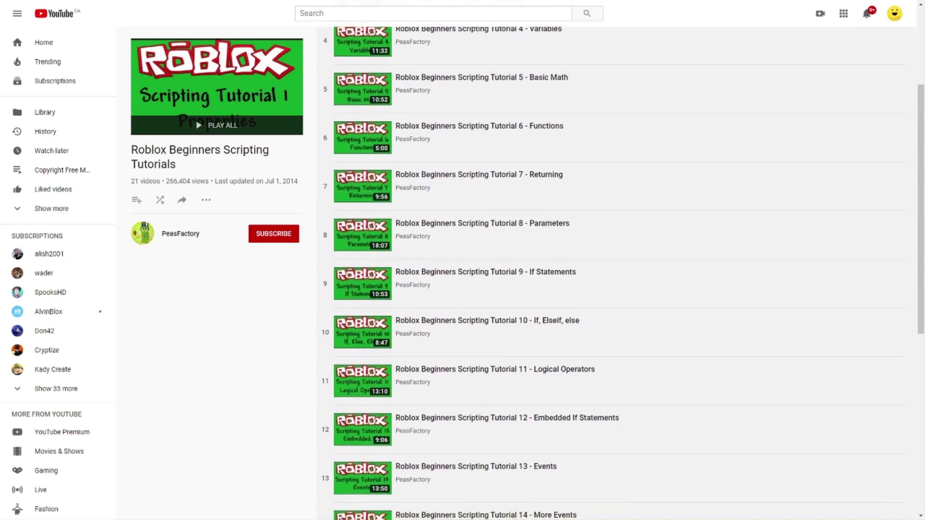
scroll(614, 275, "down", 1)
scroll(614, 274, "down", 1)
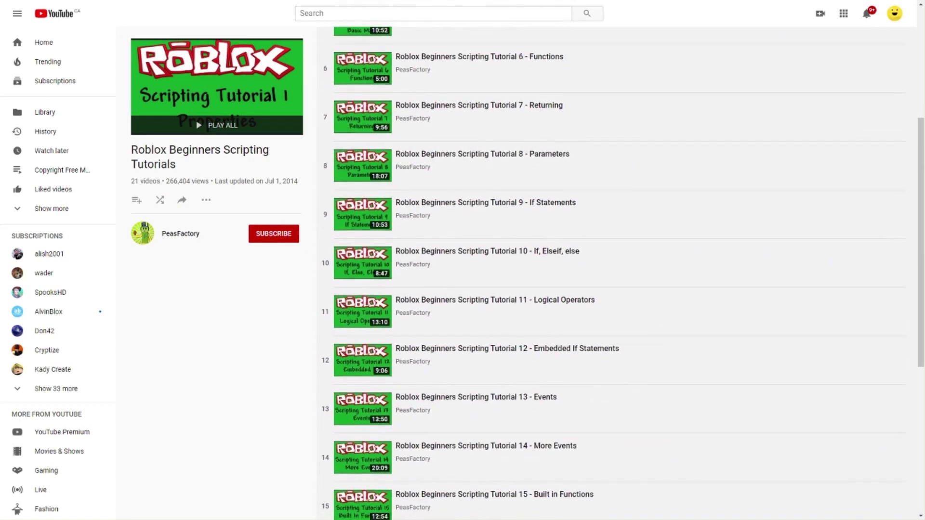
scroll(614, 275, "down", 1)
scroll(614, 275, "down", 1)
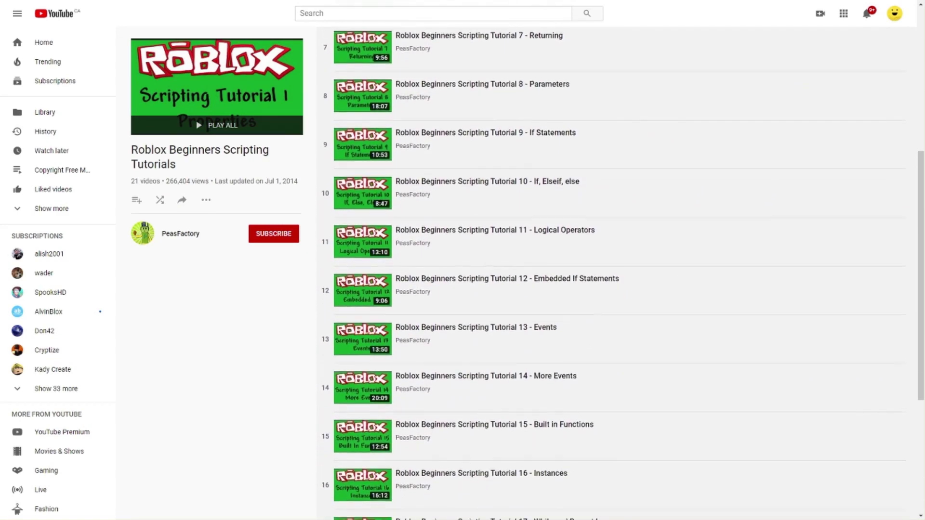
scroll(614, 275, "down", 1)
scroll(614, 275, "down", 1)
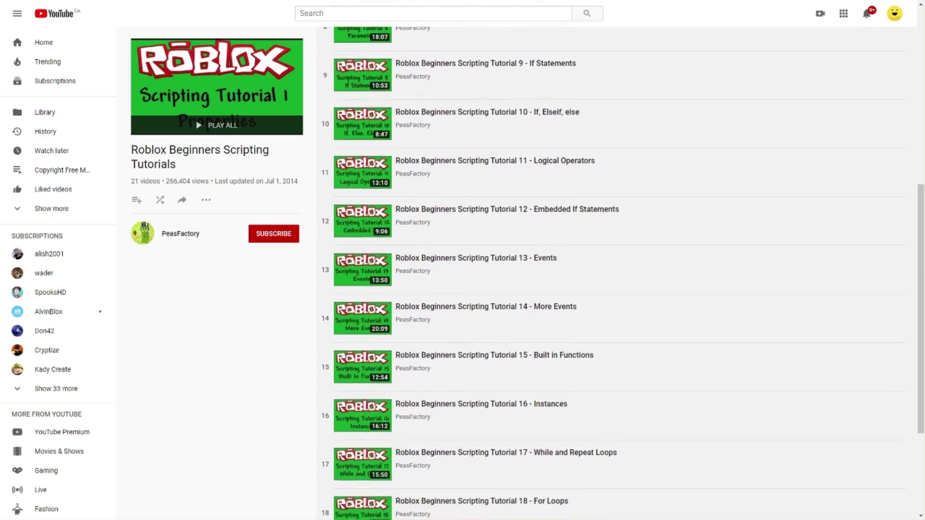
scroll(615, 275, "down", 1)
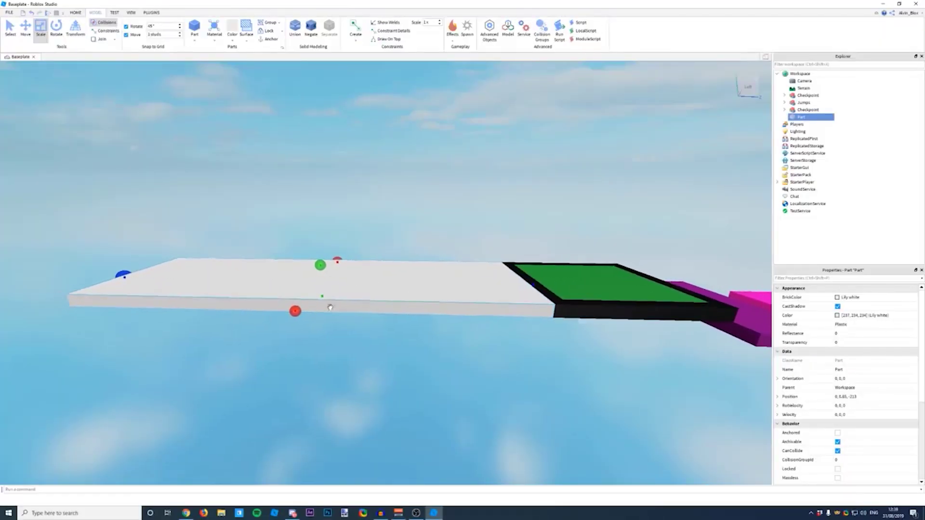
Color the new bar beside the green checkpoint Really red, inspecting it from several angles
left_click_drag(330, 308, 177, 288)
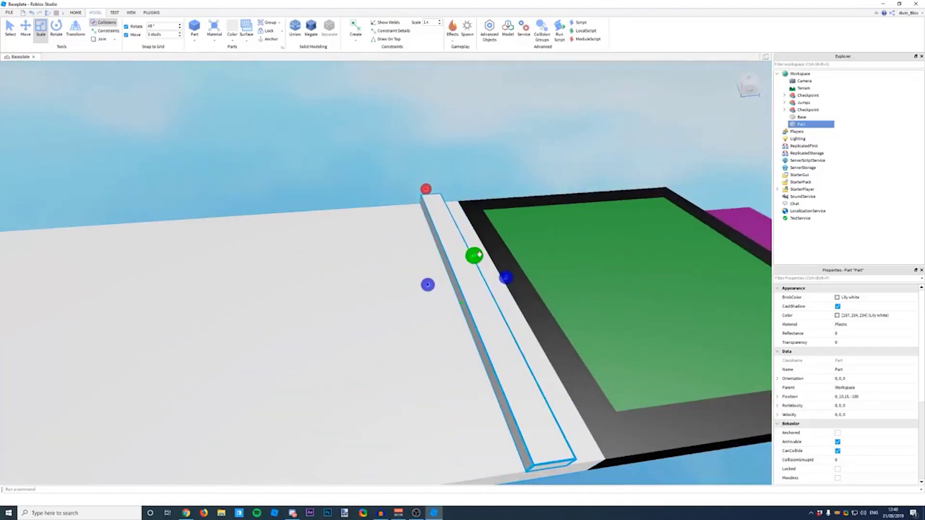
right_click(471, 238)
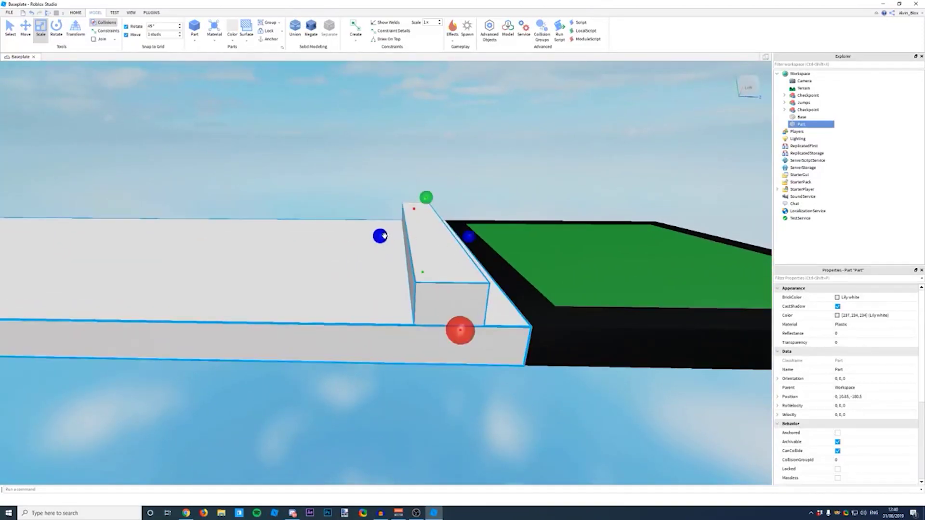
left_click(422, 291)
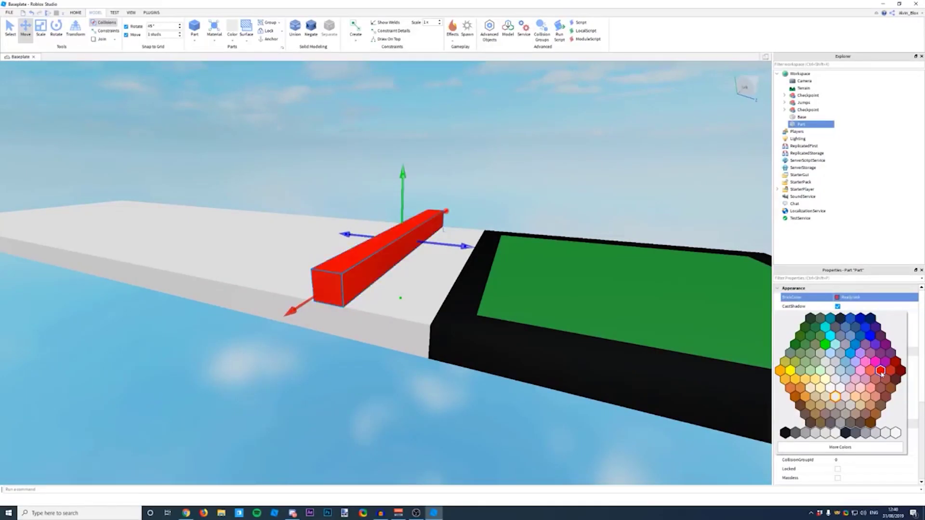
left_click(881, 370)
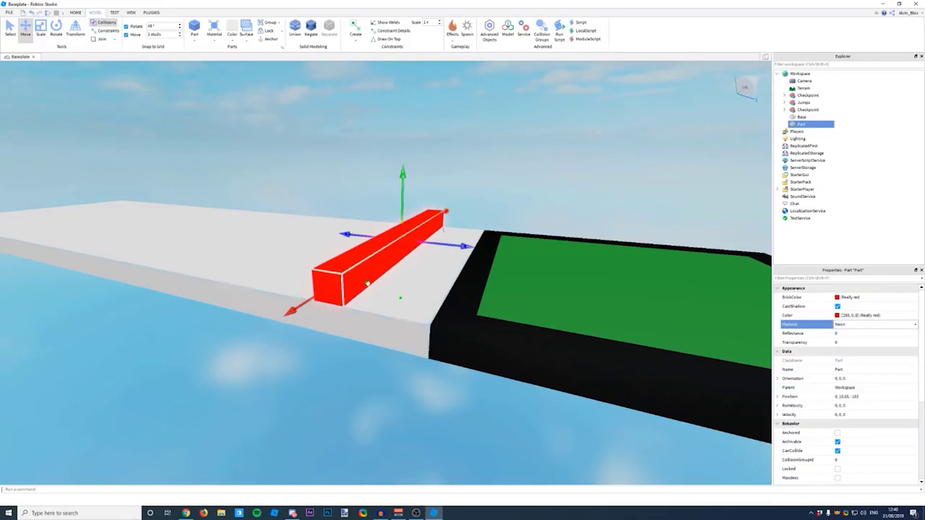
left_click_drag(420, 280, 444, 277)
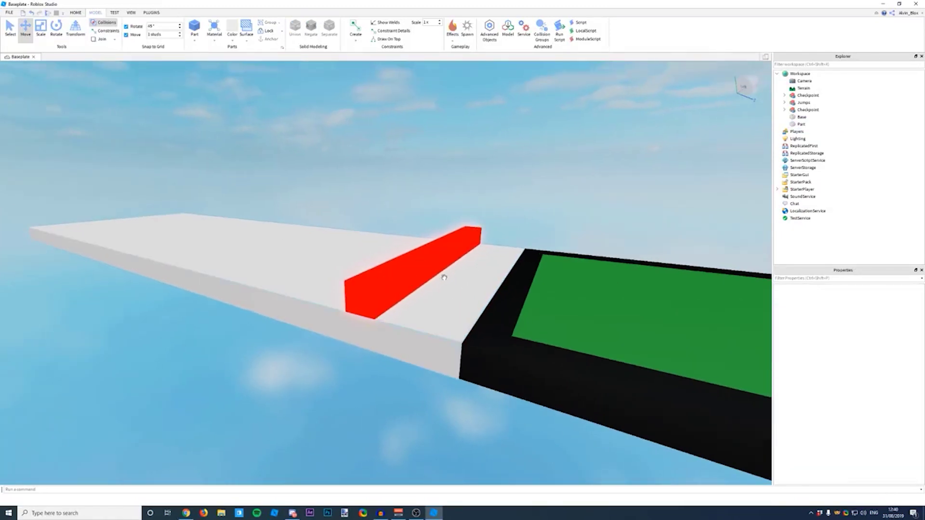
right_click(452, 282)
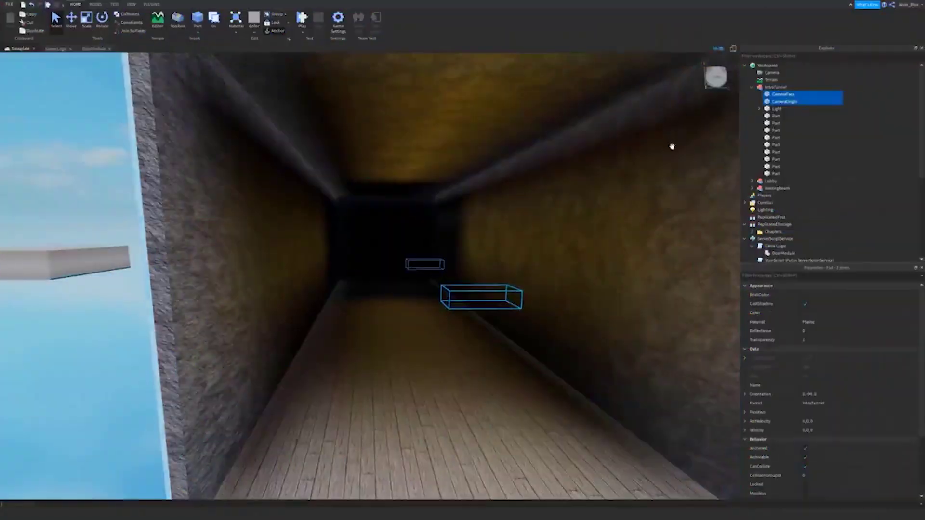
left_click(752, 87)
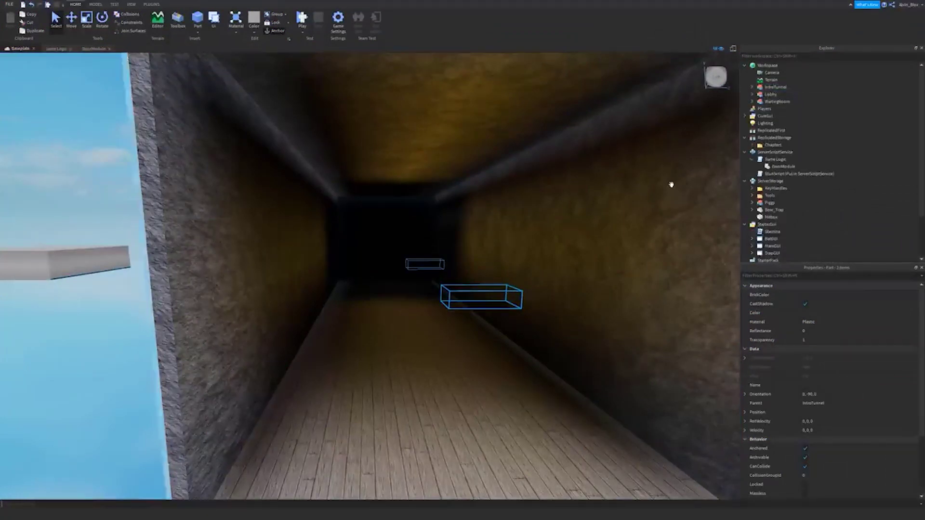
right_click(670, 186)
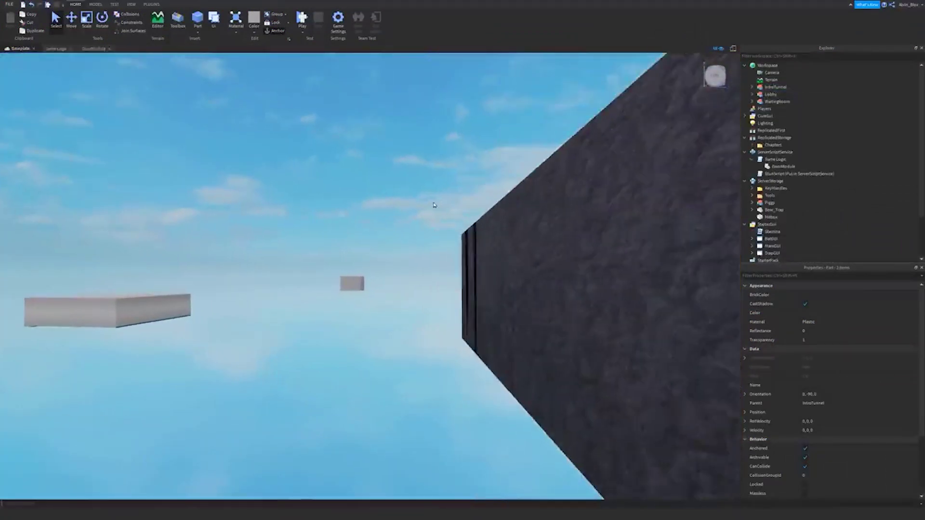
right_click(433, 205)
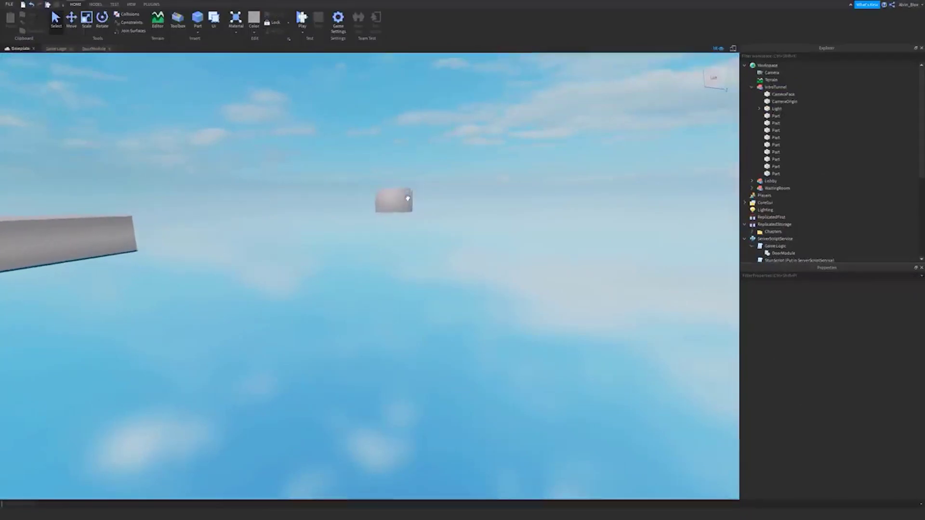
left_click(752, 88)
key("f")
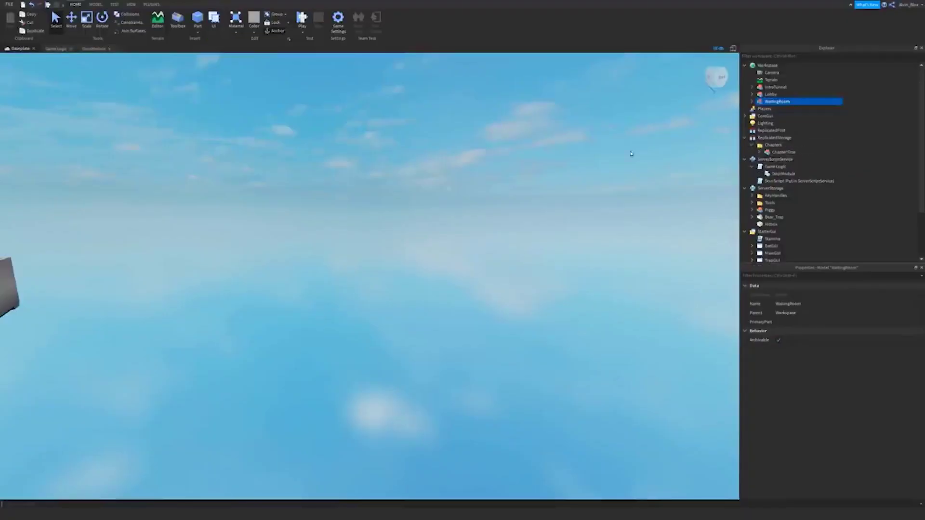
right_click(620, 147)
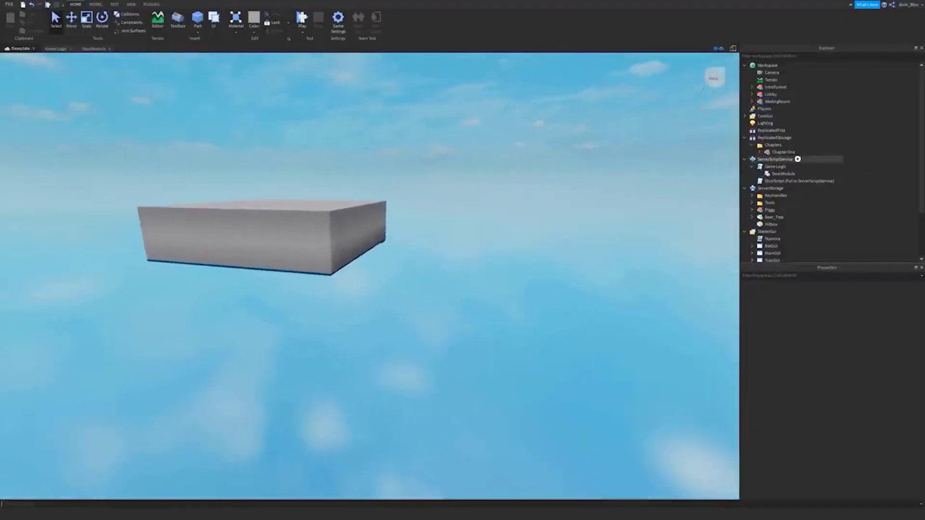
left_click_drag(624, 164, 650, 145)
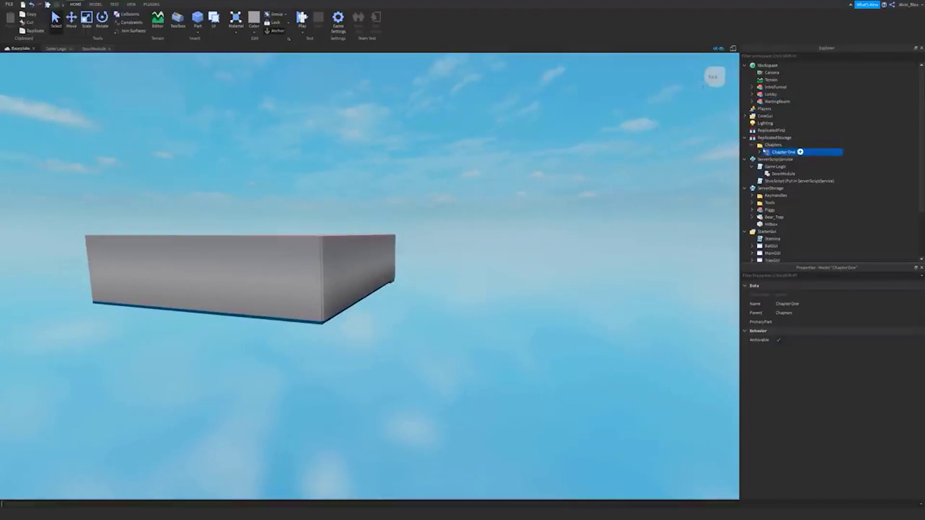
right_click(634, 160)
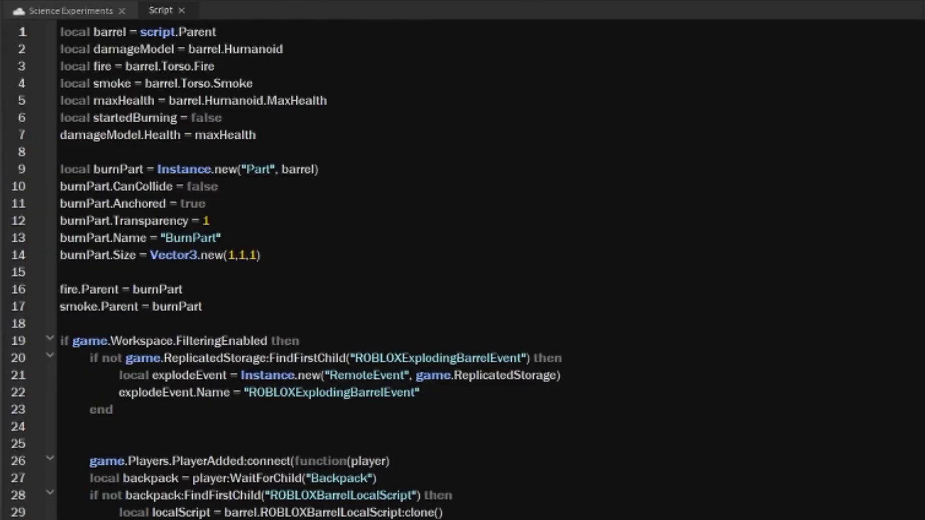
scroll(463, 260, "down", 2)
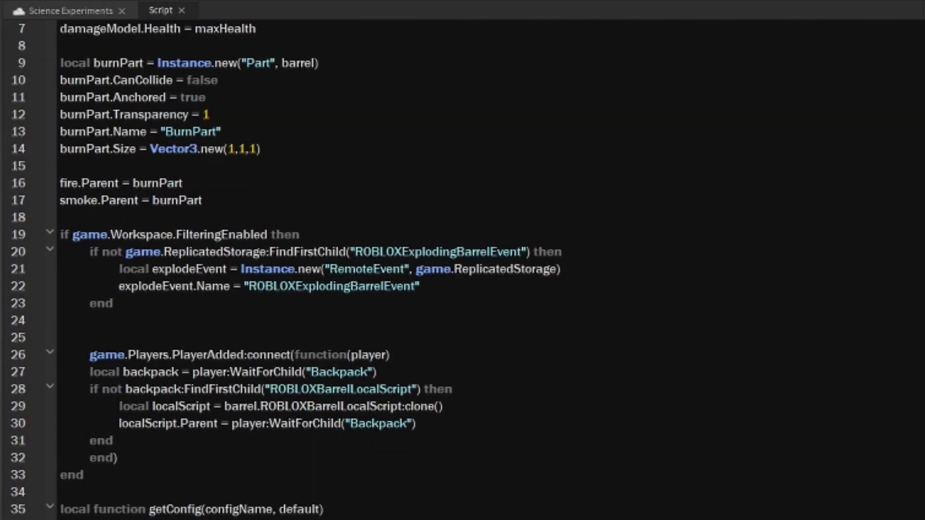
scroll(462, 261, "down", 1)
scroll(463, 260, "down", 1)
scroll(463, 260, "down", 1)
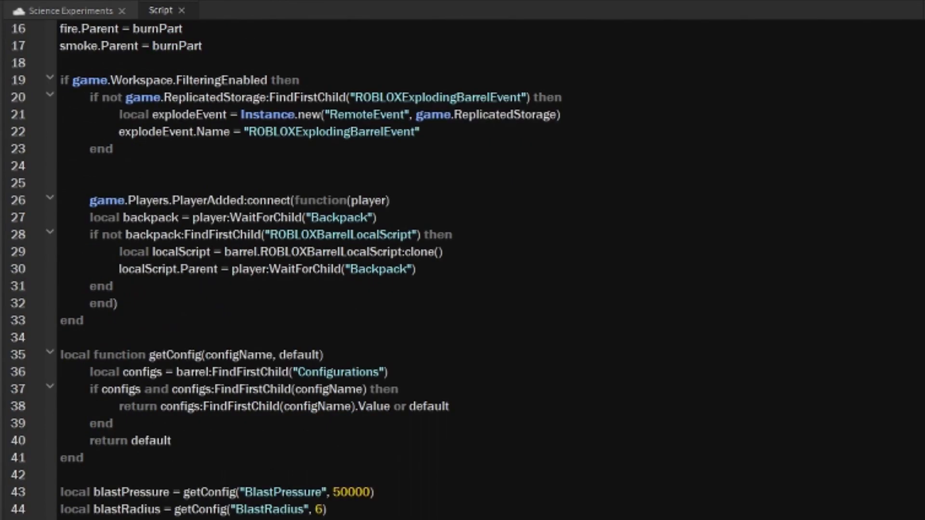
scroll(462, 260, "down", 1)
scroll(463, 260, "down", 1)
scroll(463, 261, "down", 1)
scroll(463, 261, "down", 2)
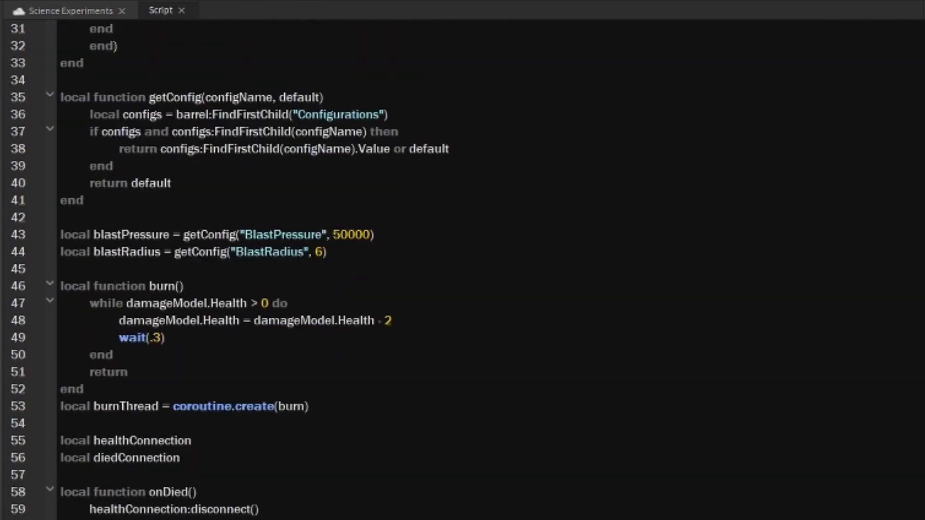
scroll(463, 260, "down", 1)
scroll(463, 260, "down", 1)
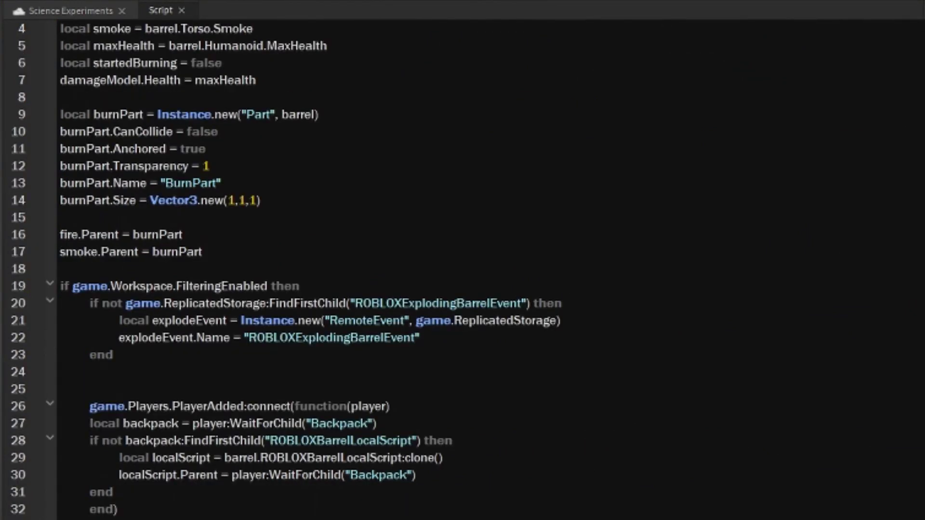
scroll(311, 275, "down", 3)
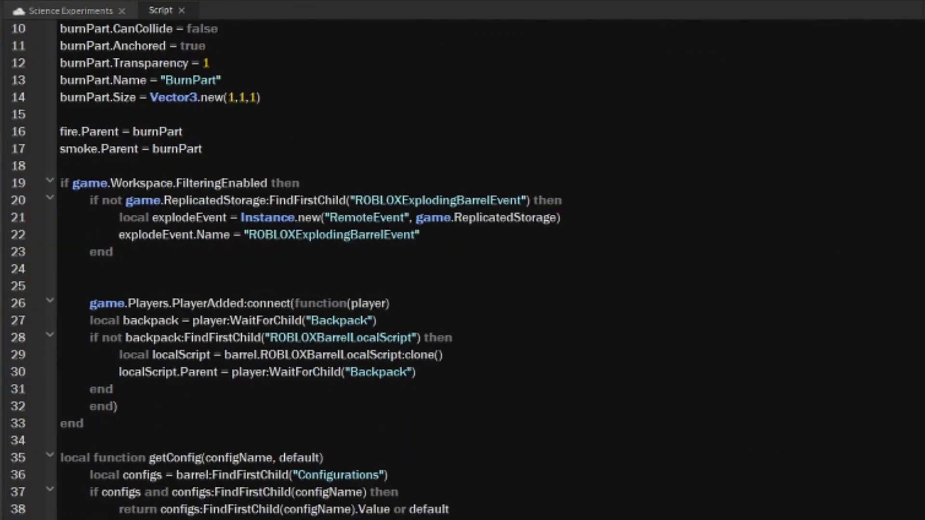
scroll(311, 274, "down", 3)
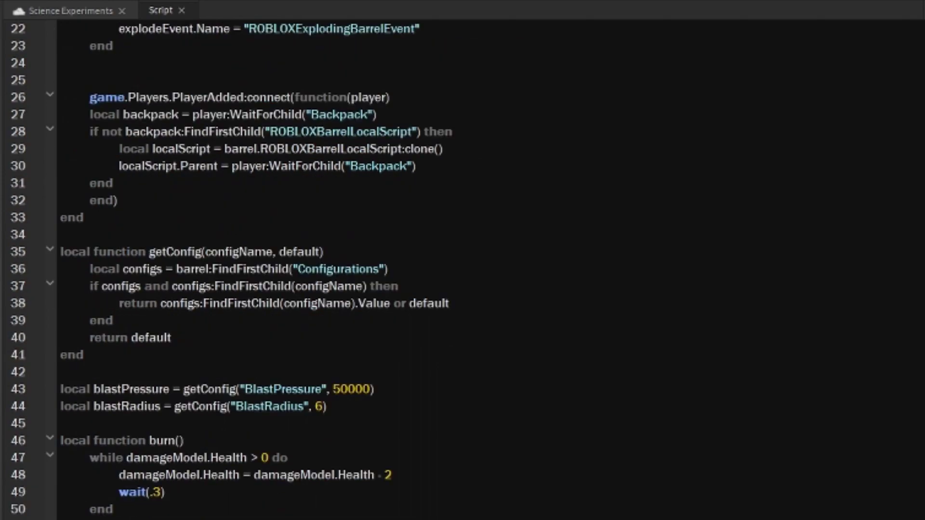
scroll(310, 275, "down", 6)
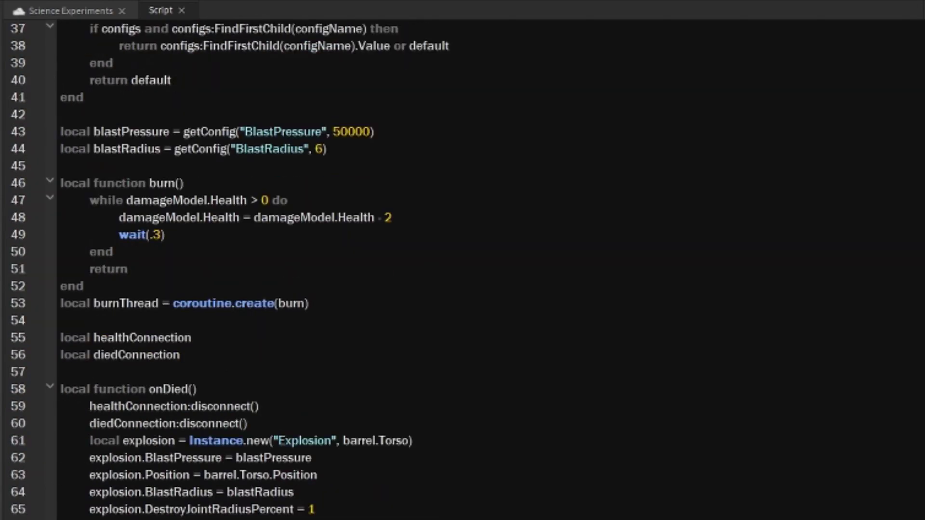
scroll(310, 275, "down", 6)
scroll(311, 274, "down", 6)
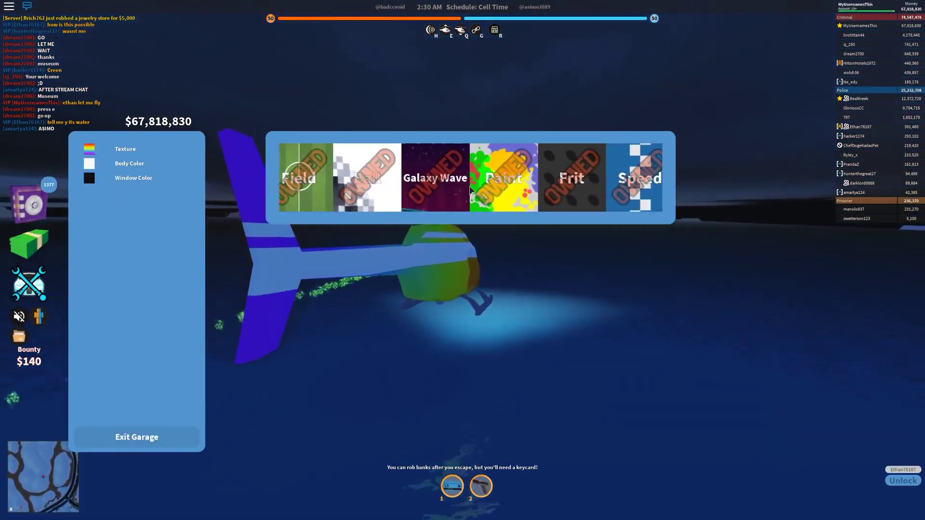
scroll(470, 189, "down", 3)
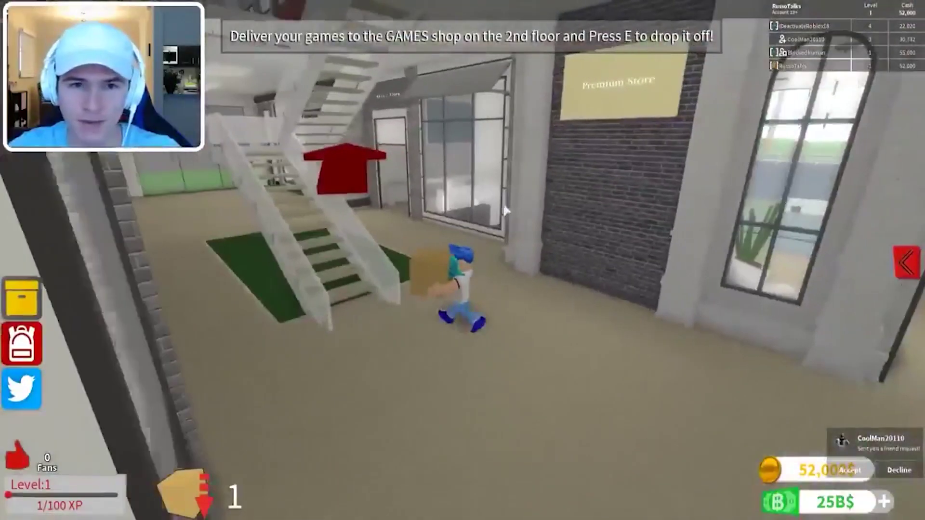
Climb to the second-floor GAMES shop, drop off the box, and leave toward Sell Games
key("w")
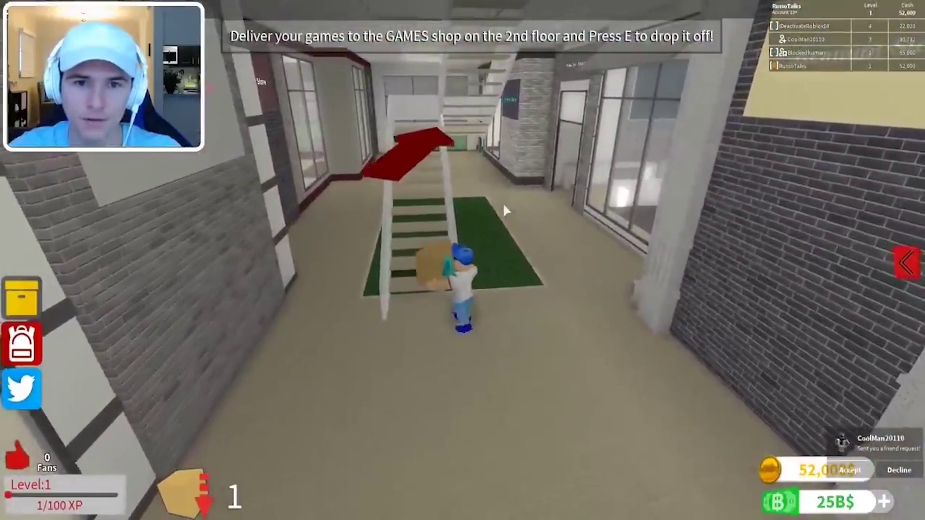
key("w")
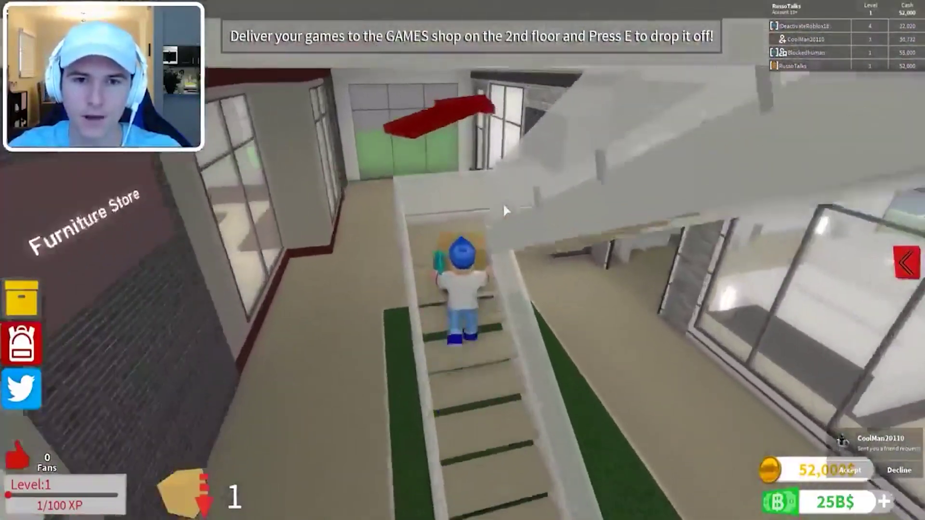
key("w")
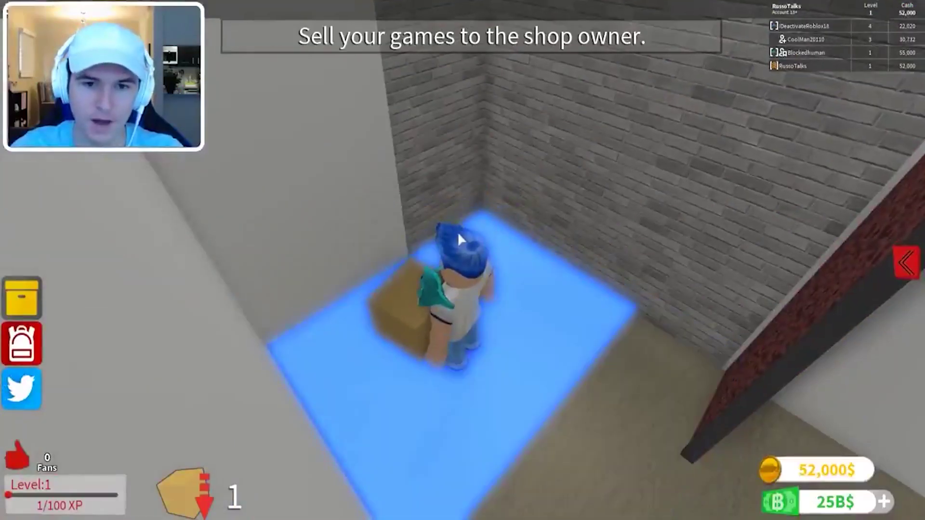
key("s")
key("s")
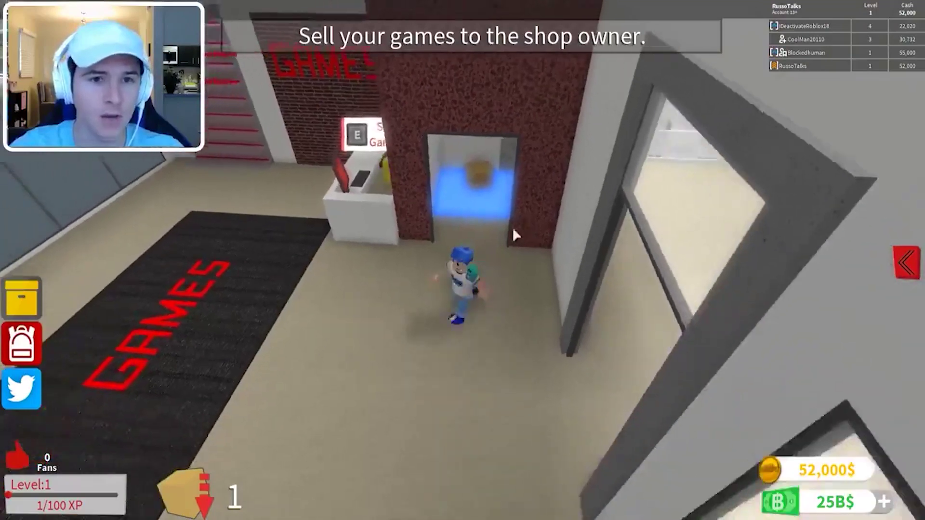
key("a")
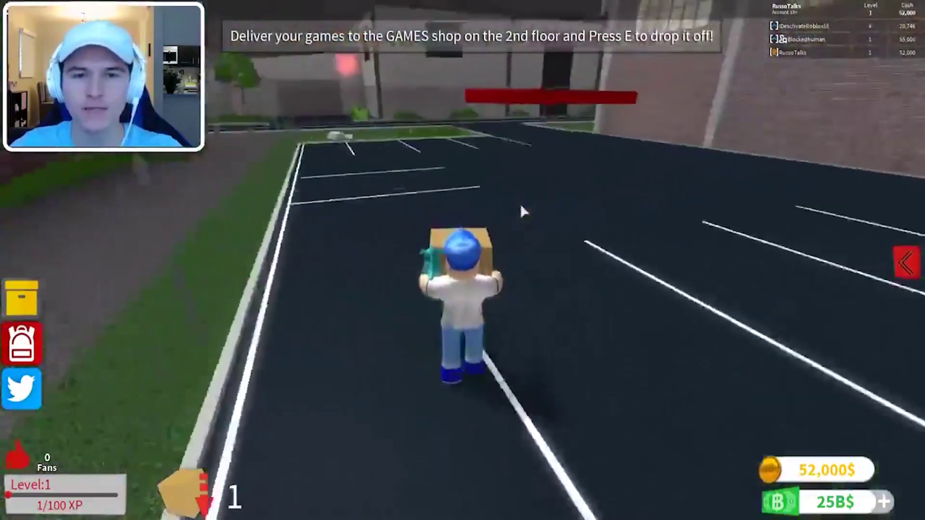
Carry another game box along the road and through the tunnel back into the mall
key("w")
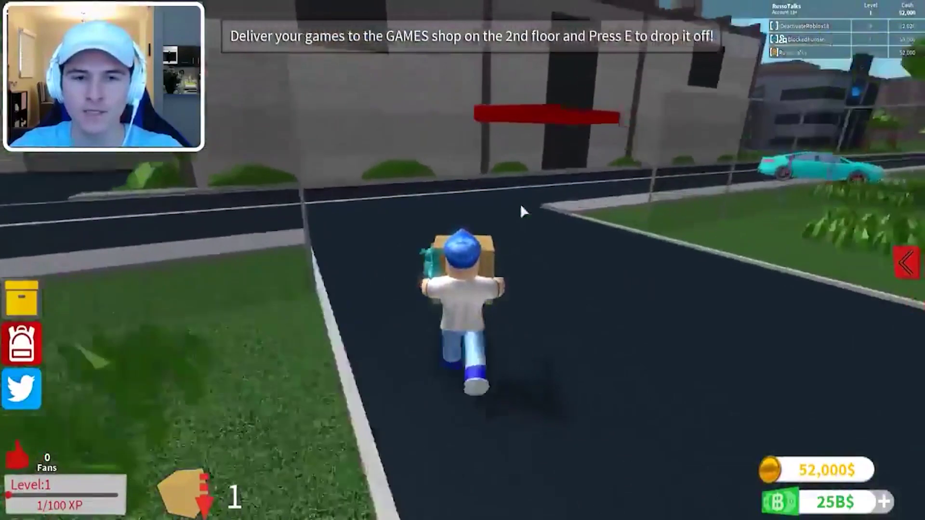
key("w")
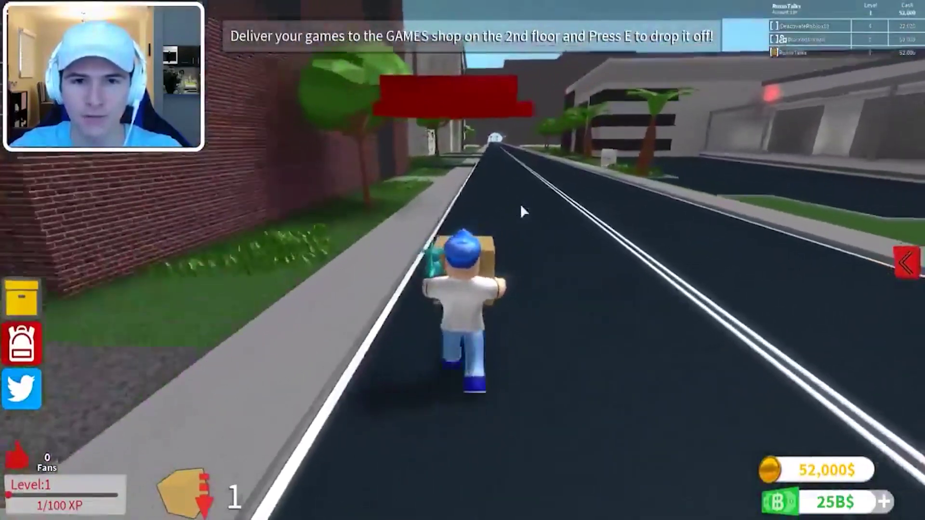
key("w")
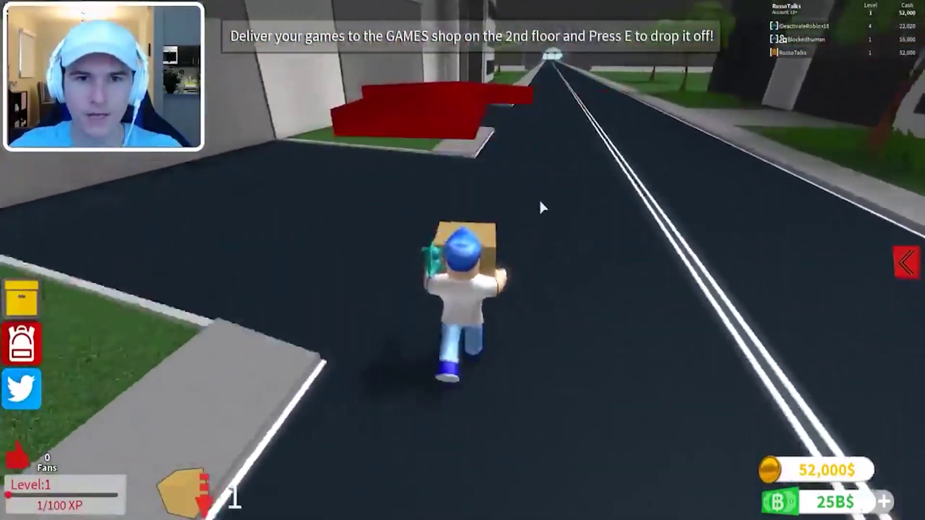
key("w")
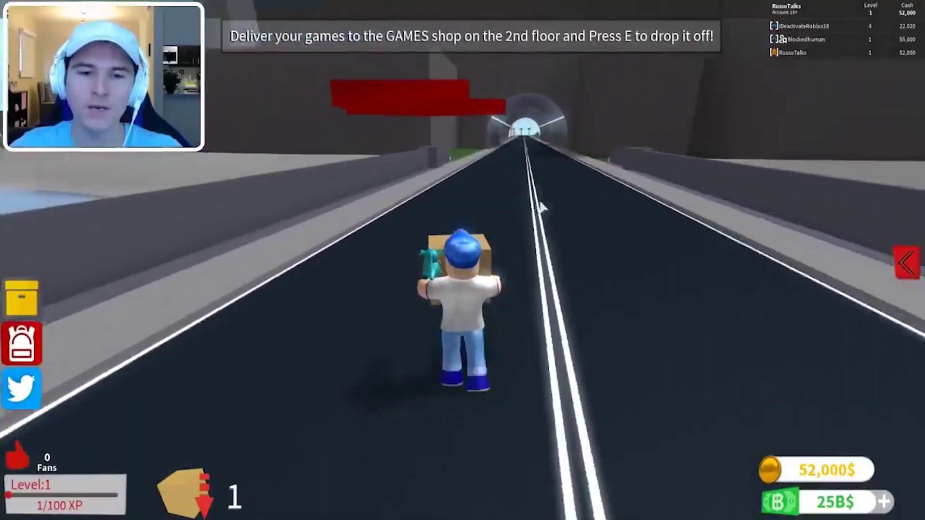
key("w")
scroll(540, 200, "down", 3)
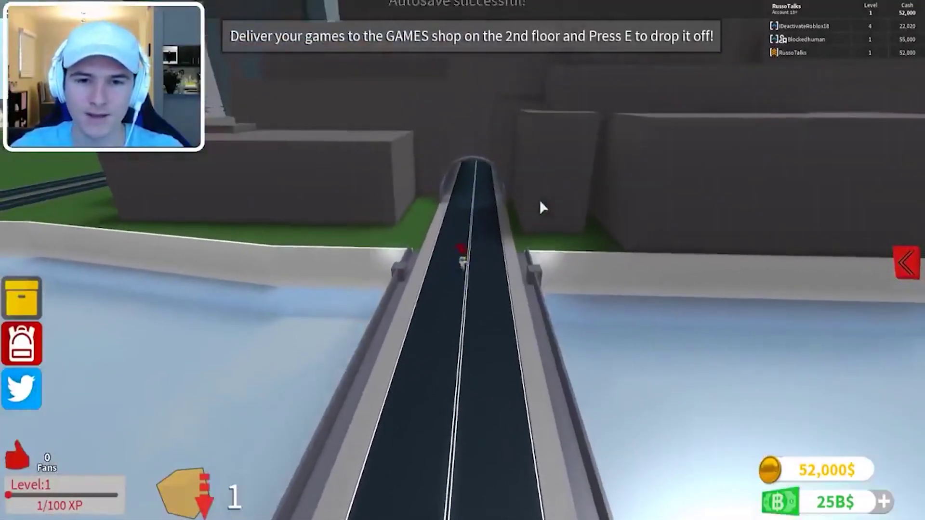
key("w")
scroll(540, 199, "up", 4)
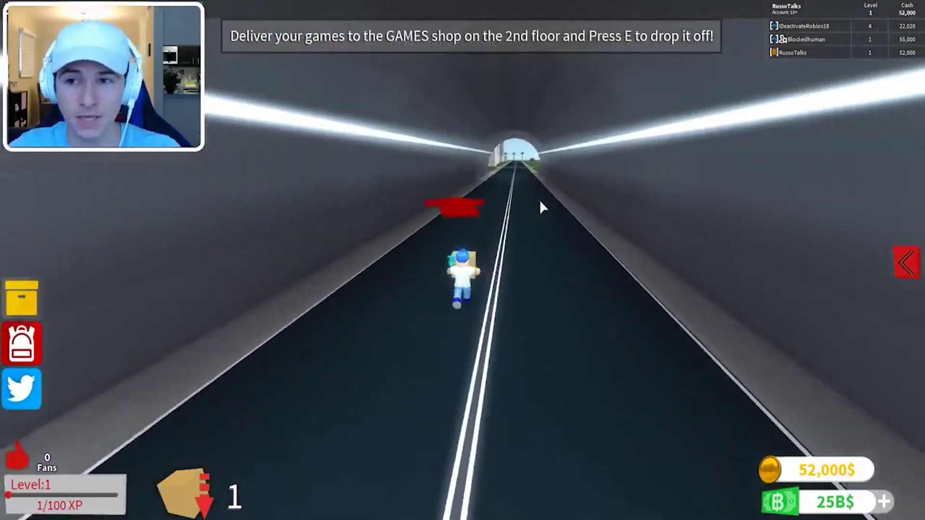
key("w")
key("a")
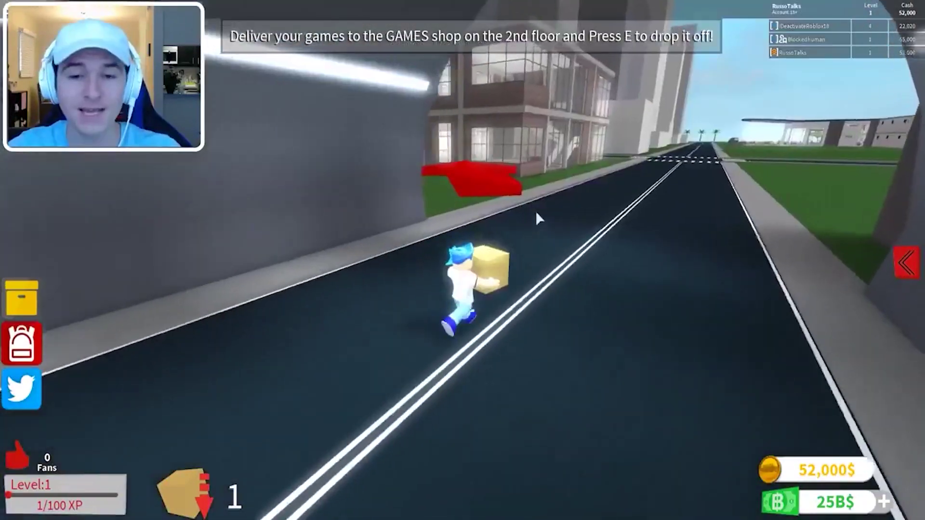
key("w")
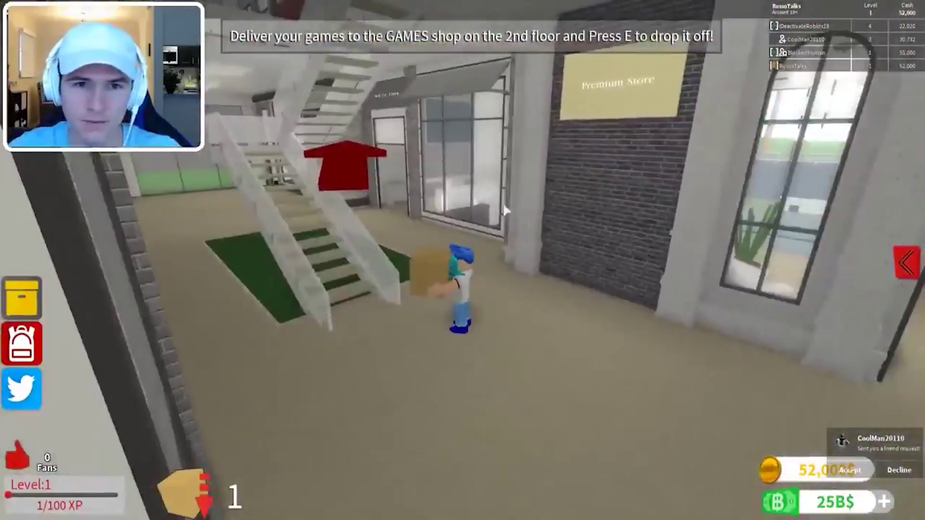
Climb to the GAMES shop, drop the box on the blue pad, and walk to Sell Games
key("w")
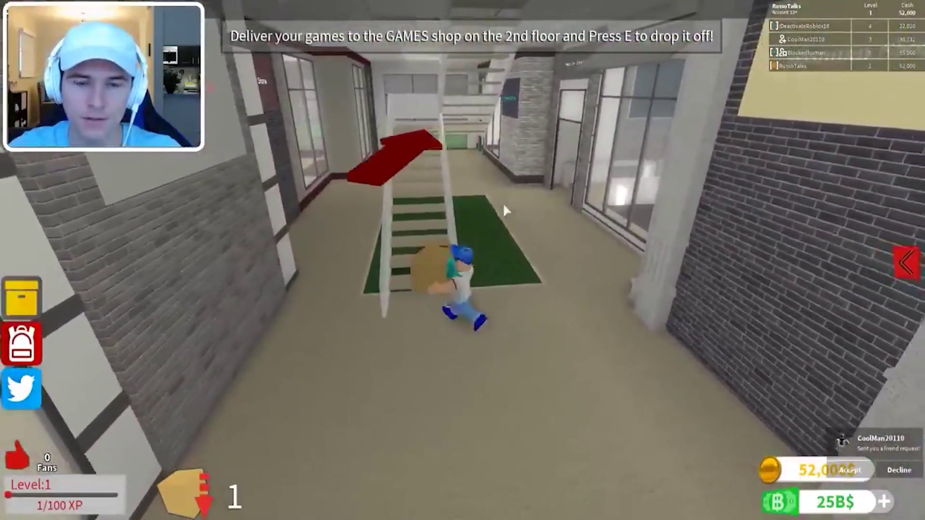
key("w")
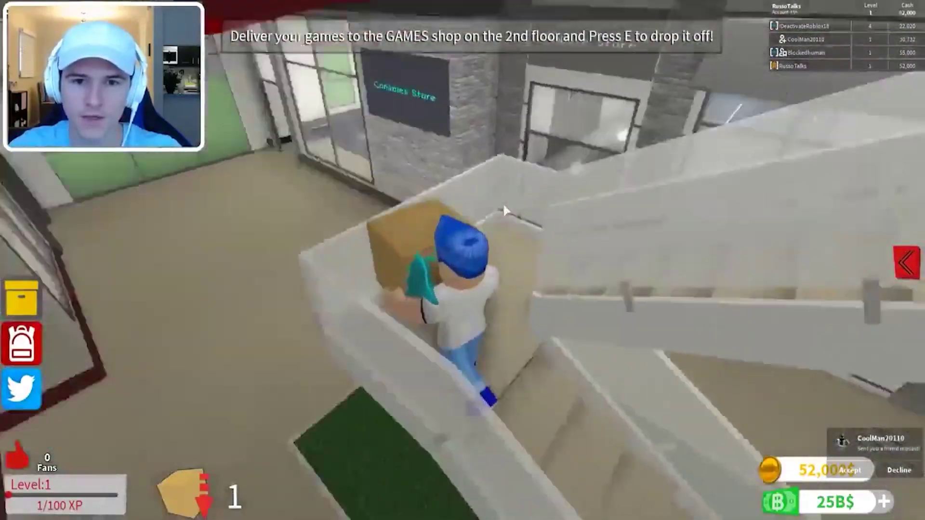
key("w")
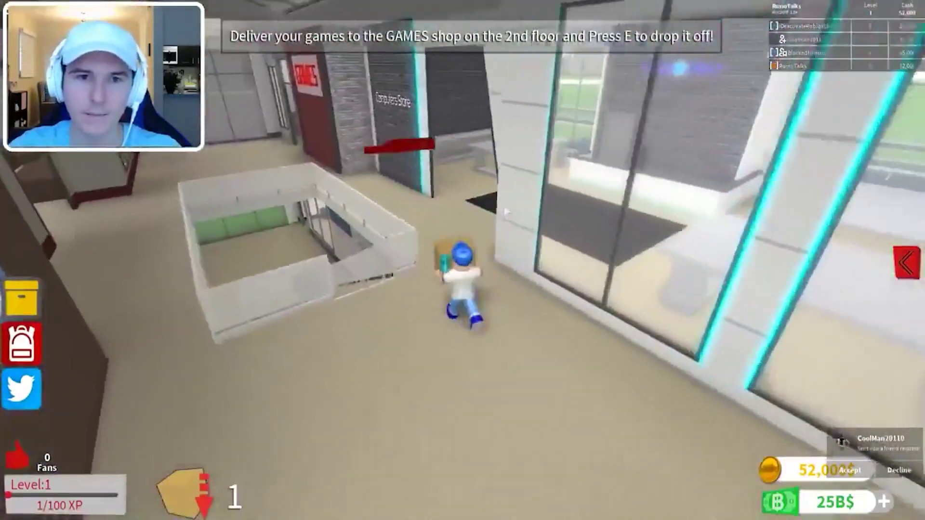
key("w")
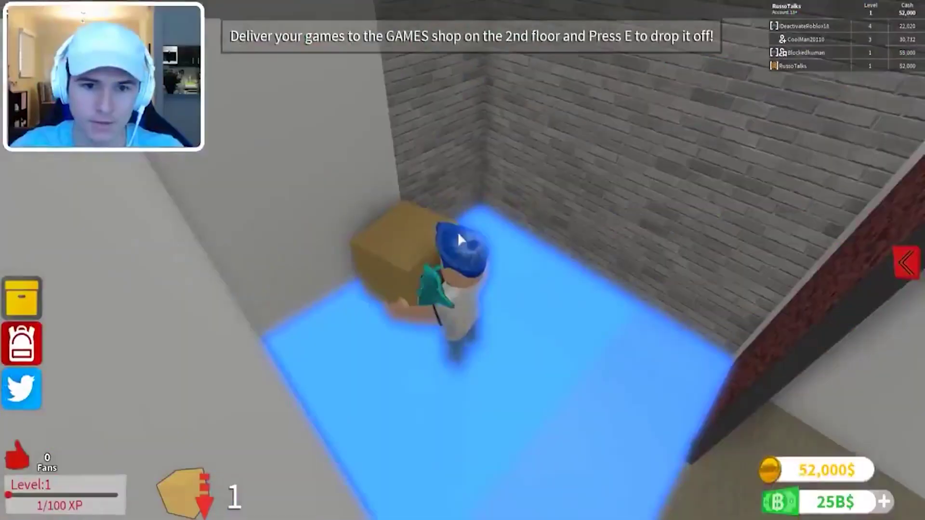
key("e")
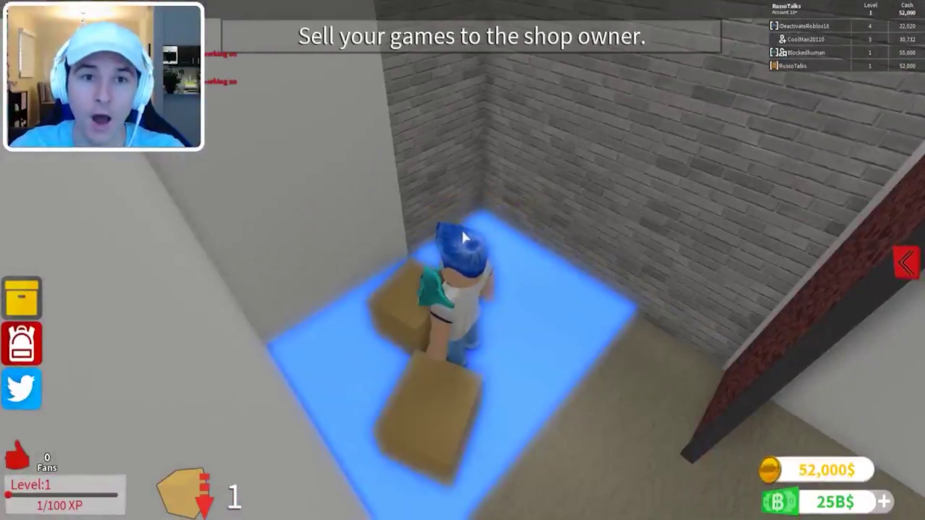
right_click(462, 230)
left_click_drag(472, 210, 460, 184)
key("s")
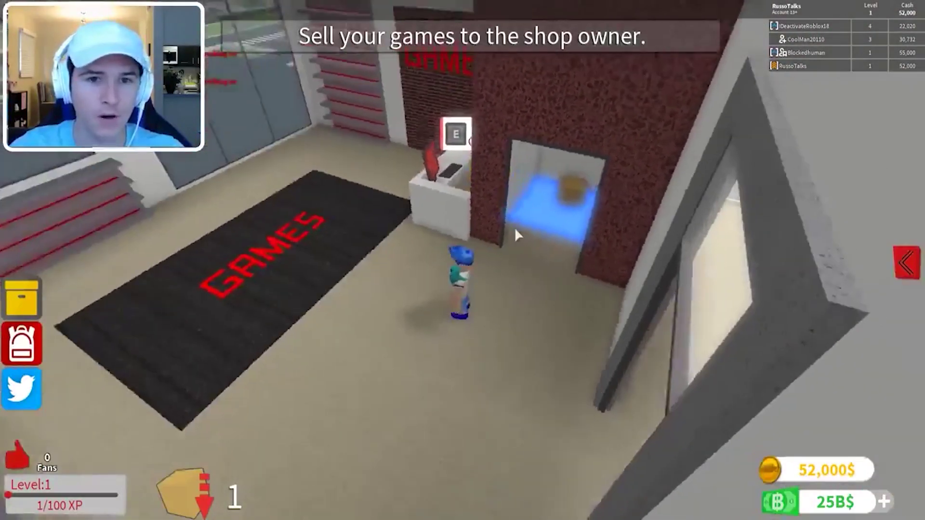
key("w")
Walk along the ledge and grab the cone into the loot bag
left_click_drag(514, 228, 515, 227)
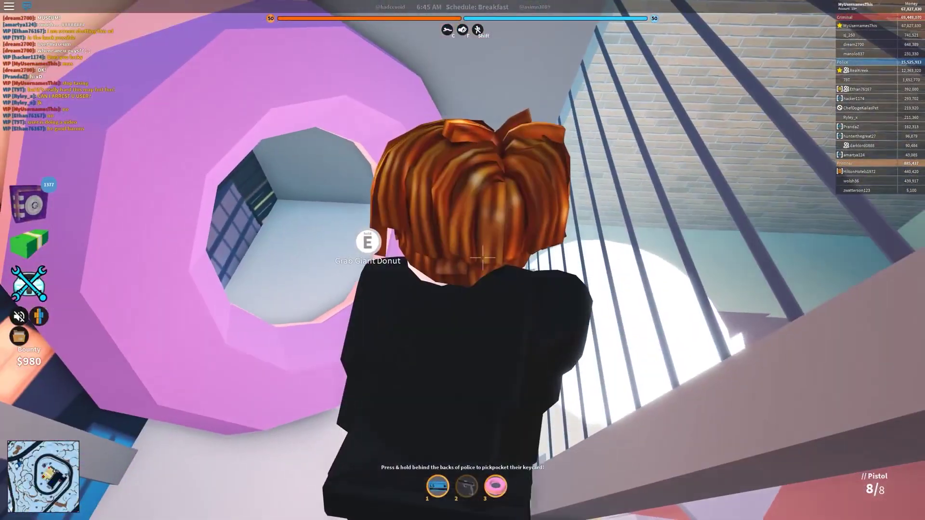
left_click_drag(482, 259, 484, 263)
key("w")
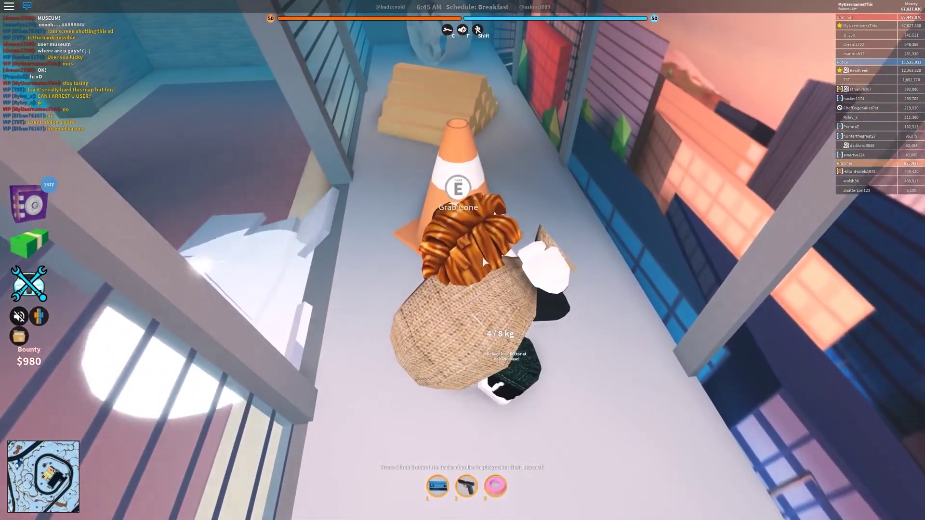
key("e")
key("w")
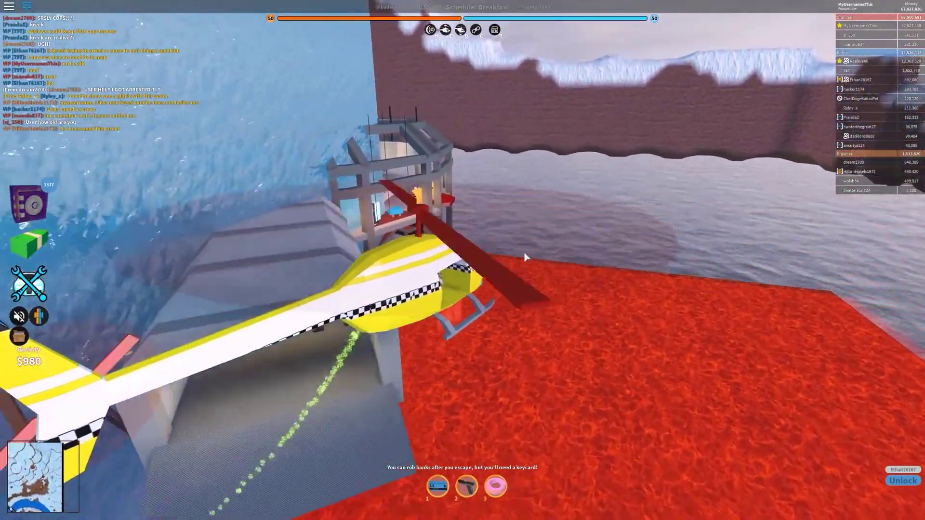
Fly the helicopter into the building for Robbery Success and a $1,780 bounty
key("w")
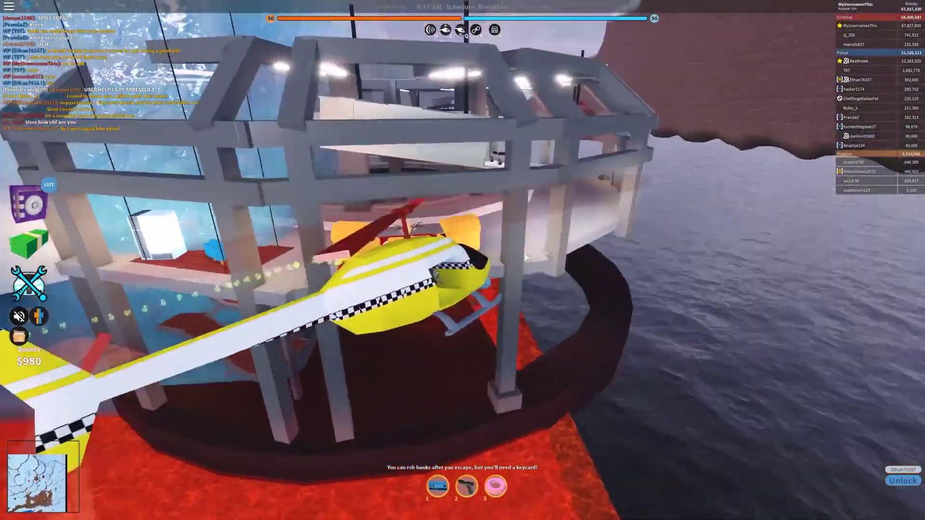
key("w")
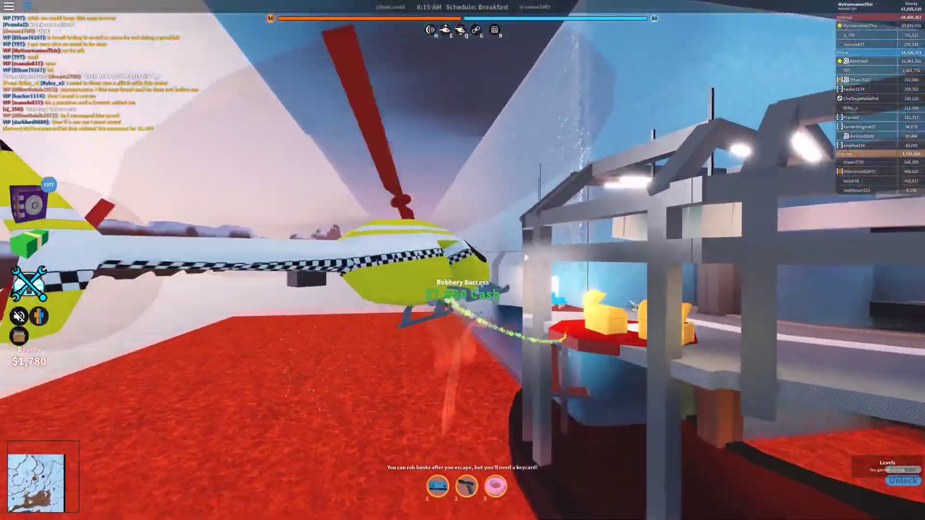
key("w")
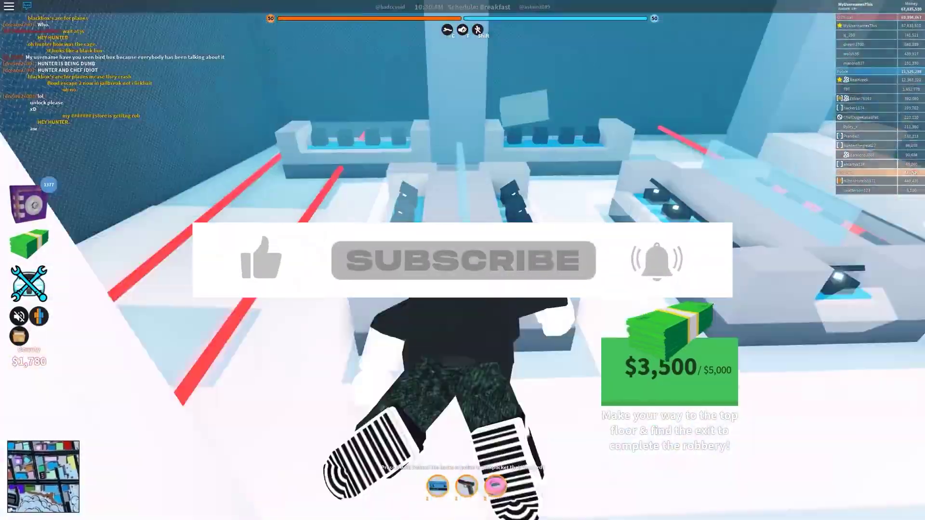
Move through the jewelry store collecting jewels until the bag reads $5,000 / $5,000
key("w")
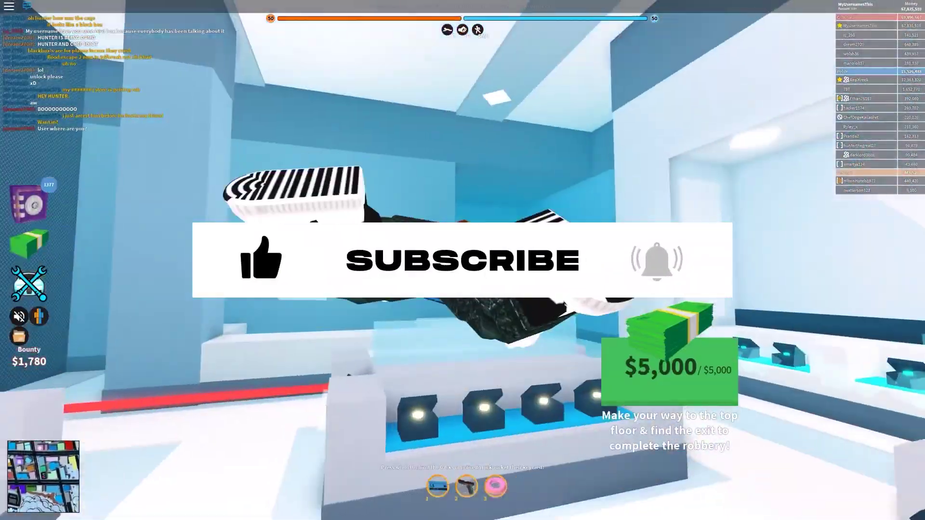
key("w")
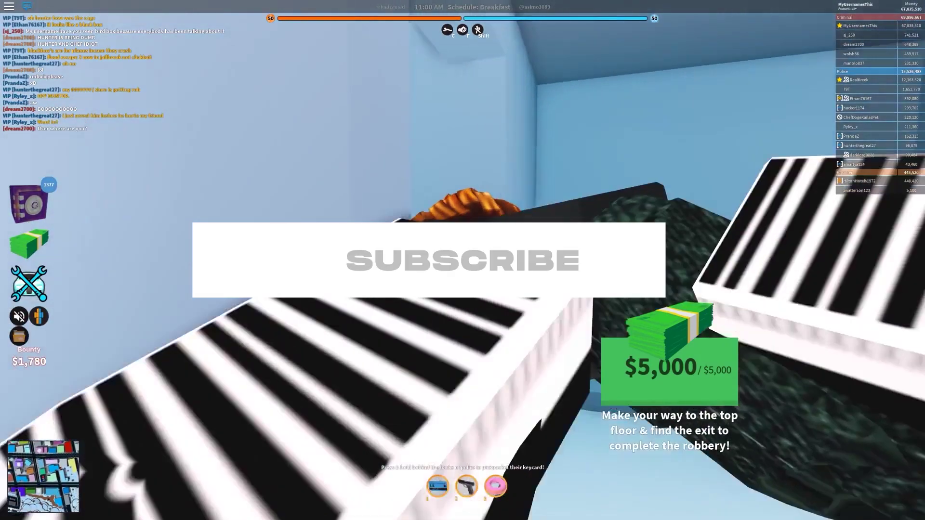